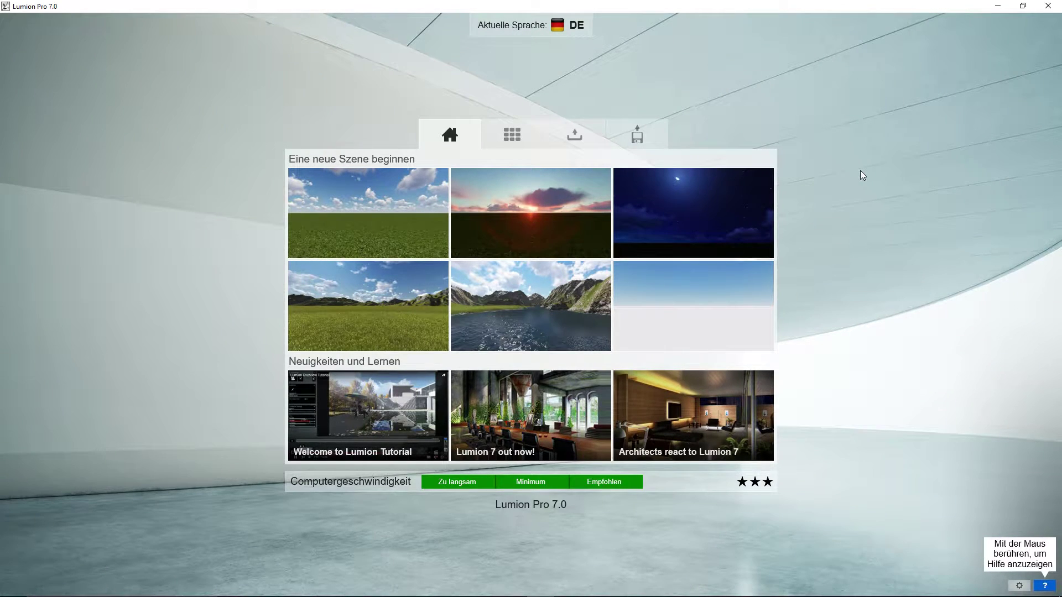
# - Keep German as the interface language and browse the nine example projects
pyautogui.click(516, 29)
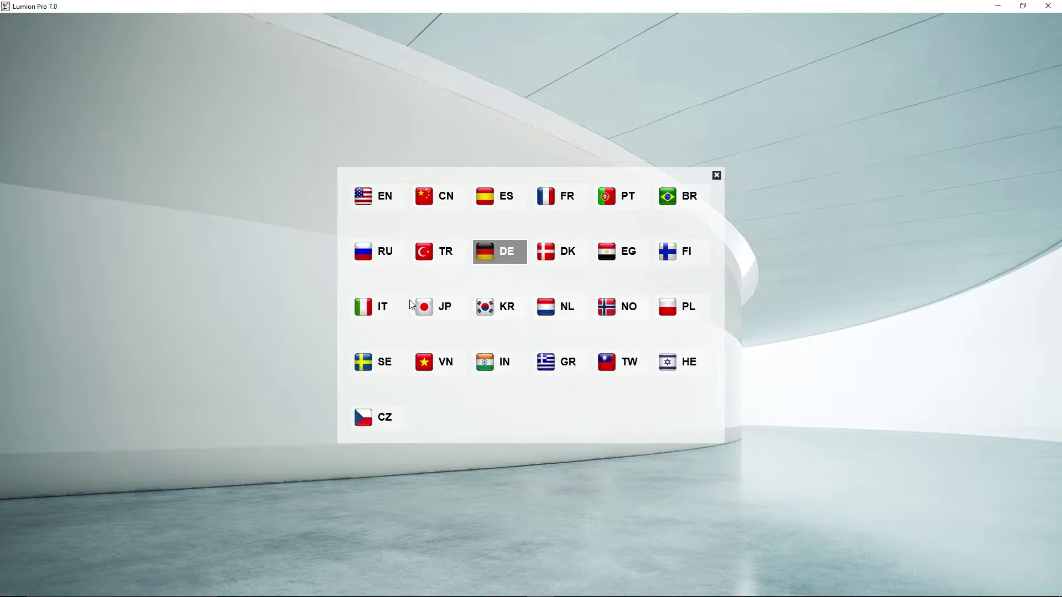
pyautogui.click(490, 251)
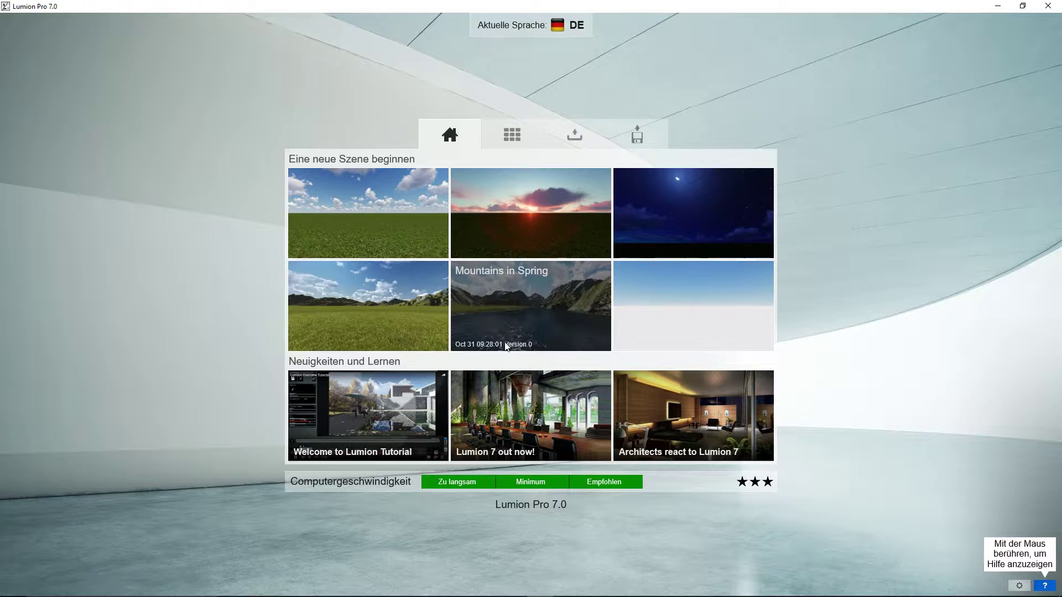
pyautogui.moveTo(530, 214)
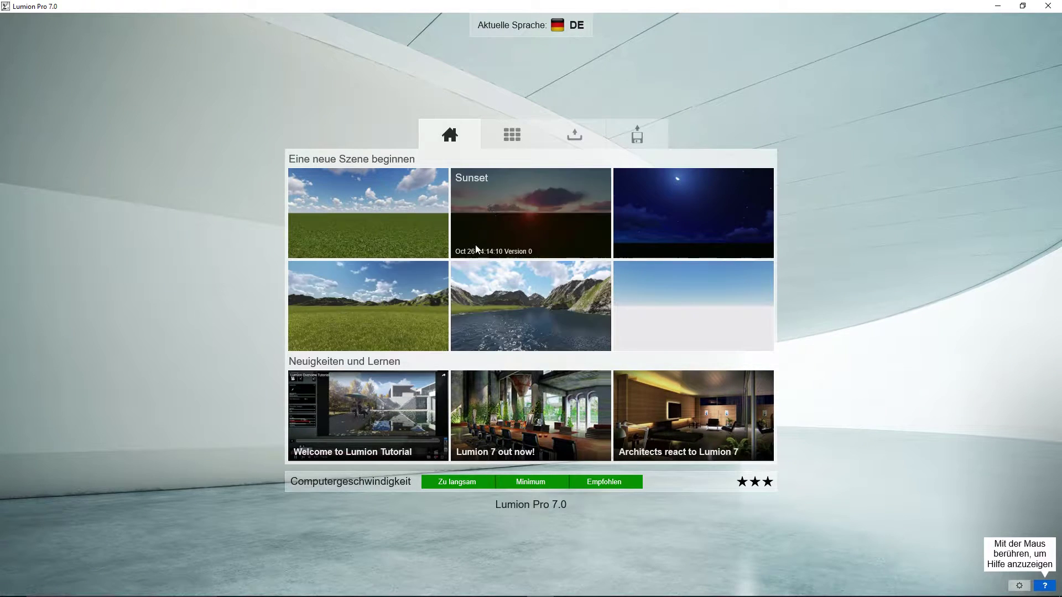
pyautogui.click(511, 135)
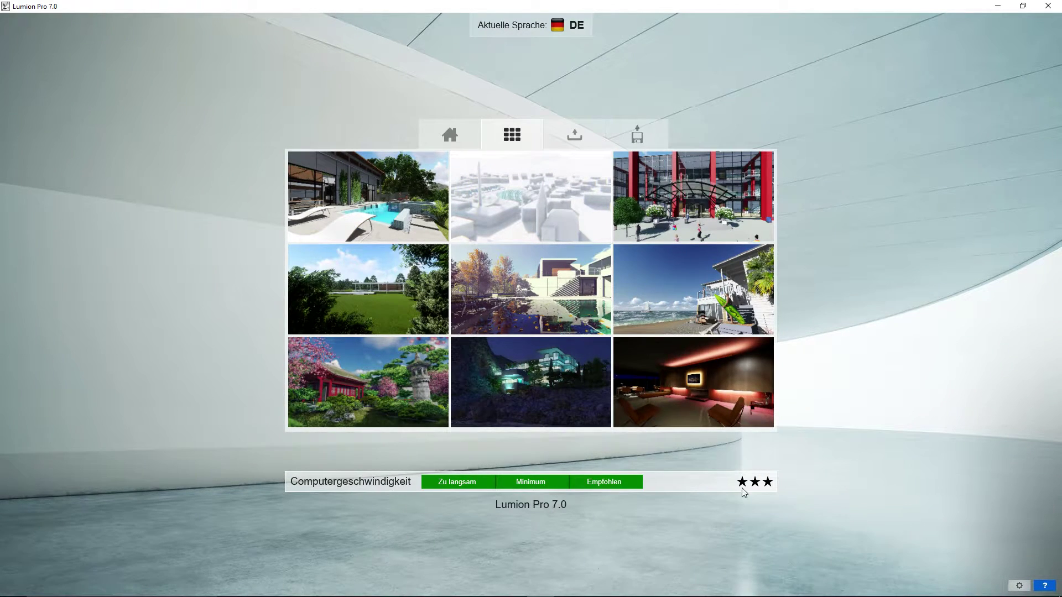
# - Review the Benchmark Ergebnisse for computer speed, then dismiss them
pyautogui.click(393, 482)
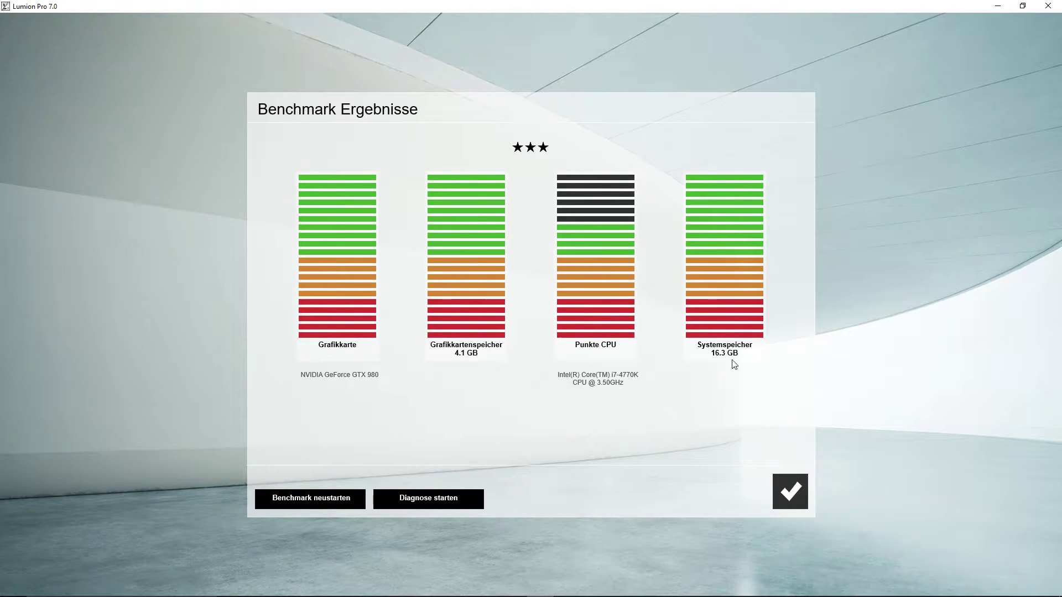
pyautogui.click(793, 488)
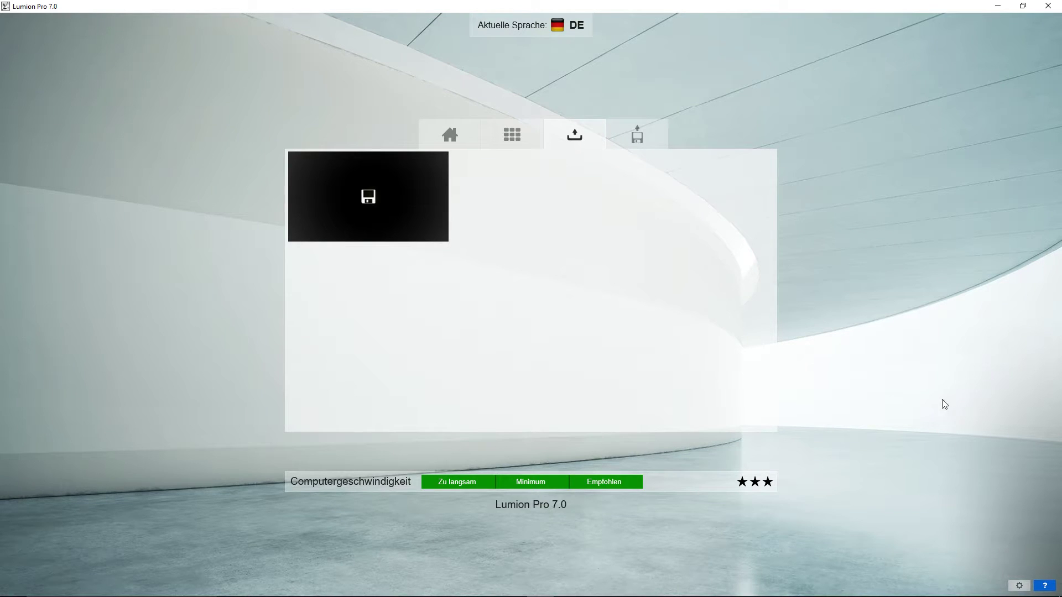
# - Open Einstellungen to view three-star editor quality, 100% resolution and metre units
pyautogui.click(1019, 586)
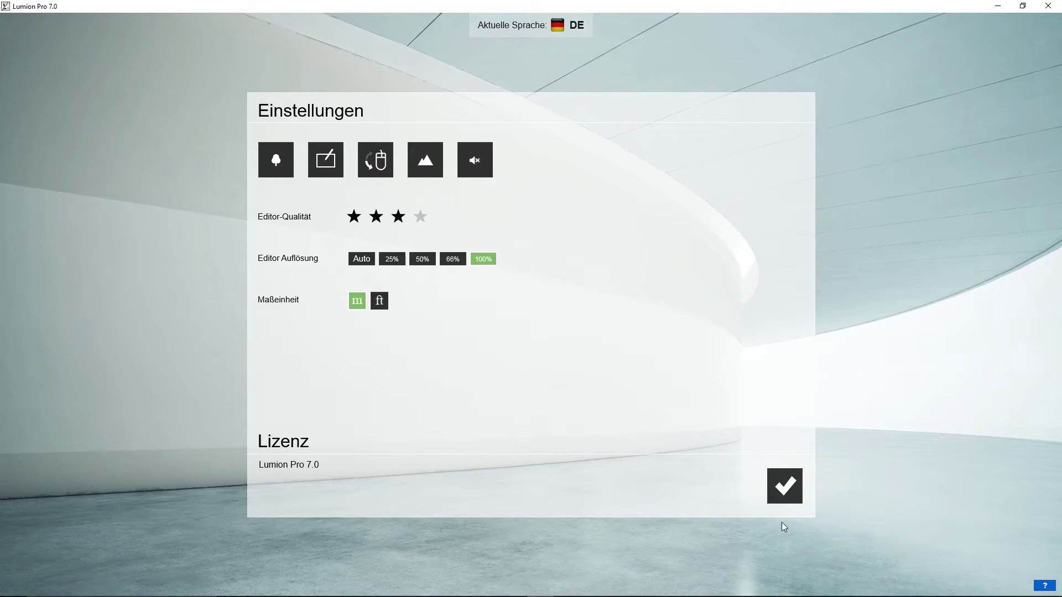
# - Close Einstellungen and start a new scene from the grass-and-sky template
pyautogui.click(785, 486)
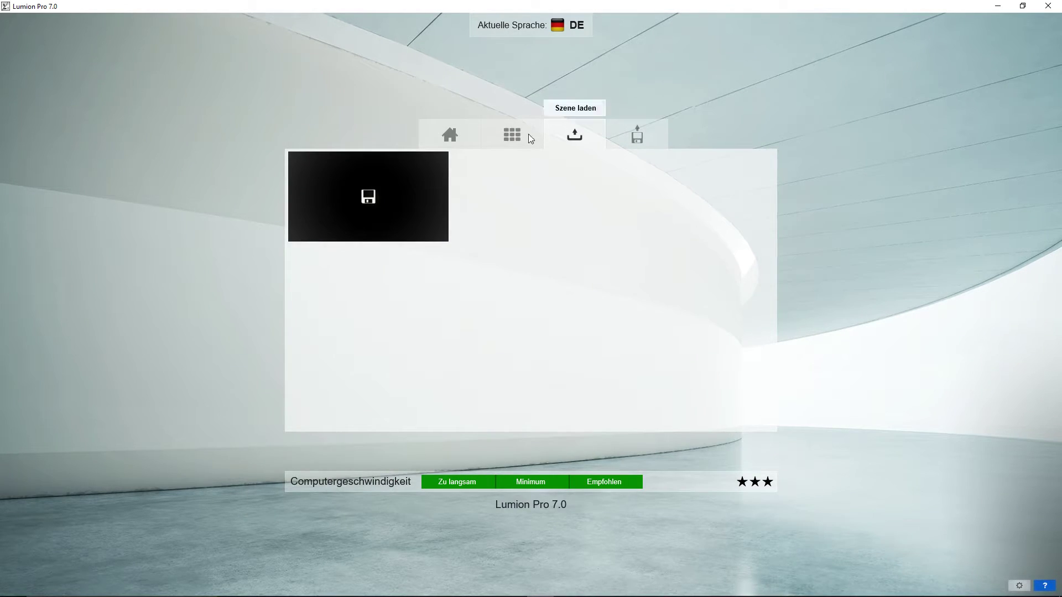
pyautogui.click(450, 135)
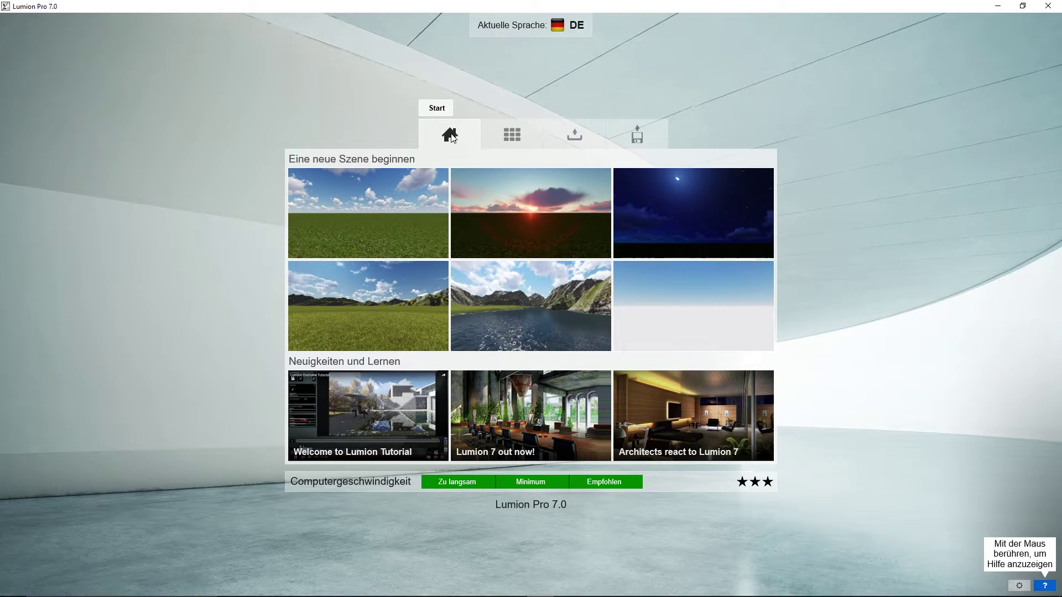
pyautogui.click(375, 205)
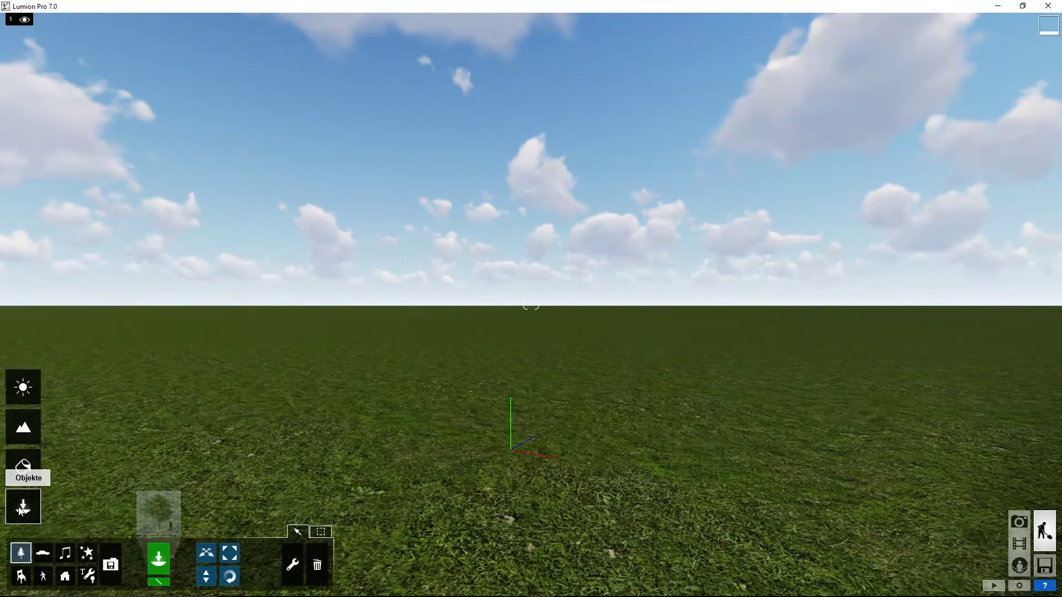
# - Show the Wetter panel with sun compass and sliders below the scene
pyautogui.click(24, 389)
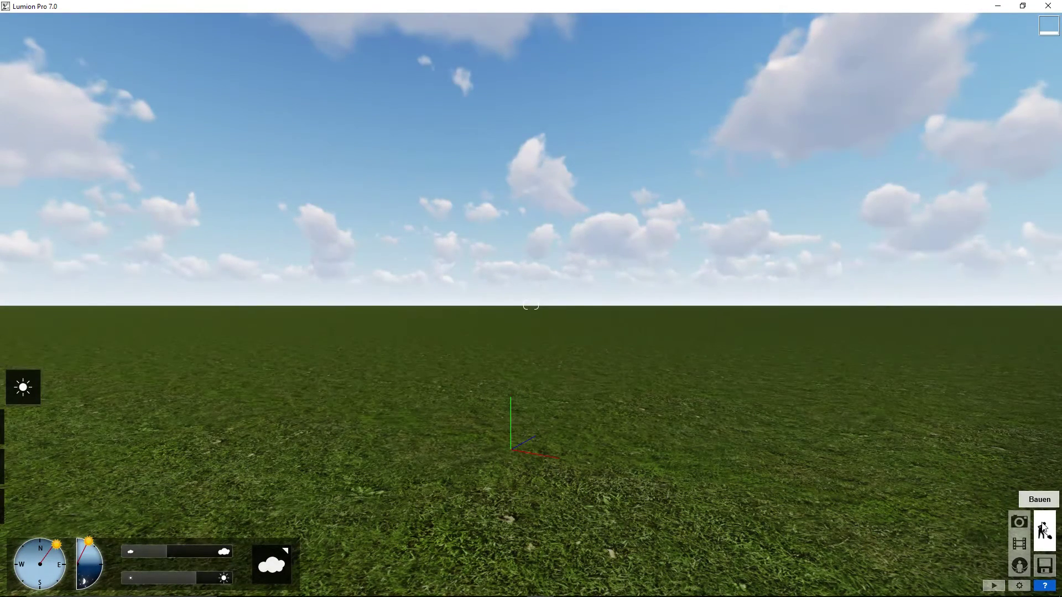
# - Save the scene under the name 'Tutorial' as Version 1
pyautogui.click(1046, 566)
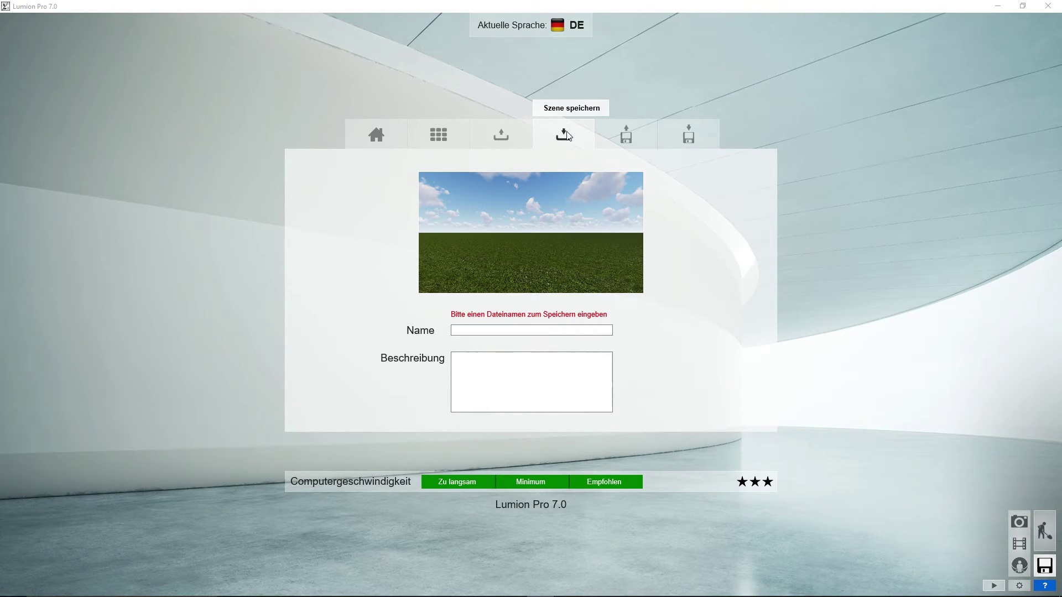
pyautogui.click(478, 328)
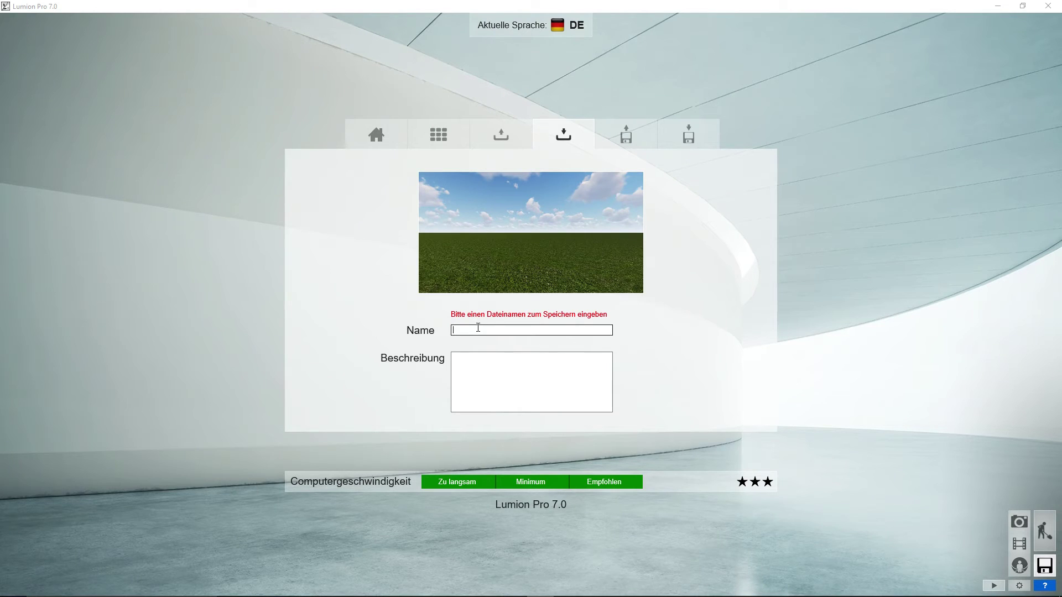
pyautogui.write('Tuto')
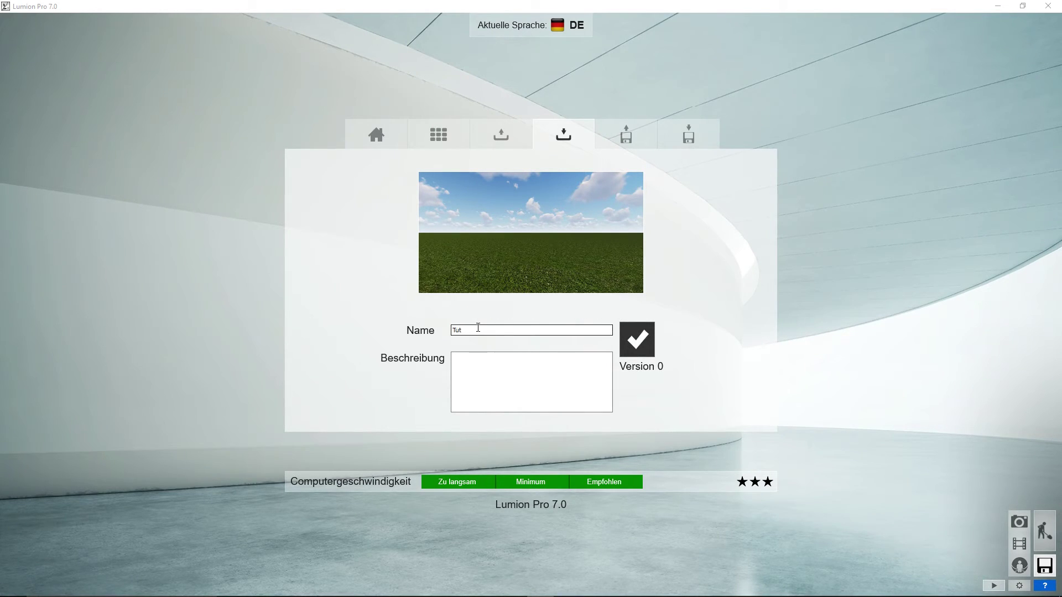
pyautogui.write('rial')
pyautogui.click(476, 368)
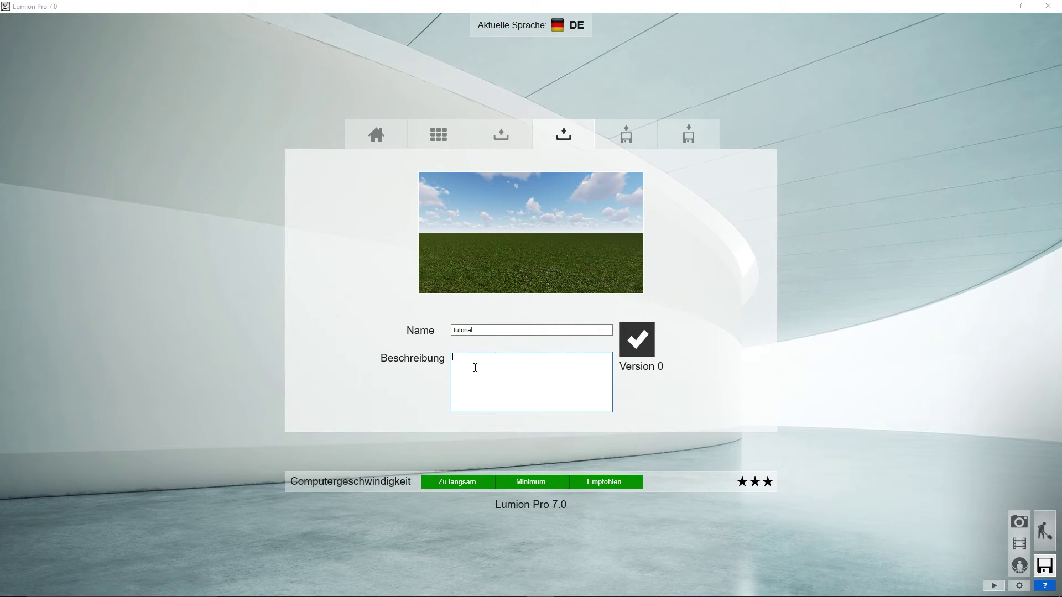
pyautogui.click(643, 340)
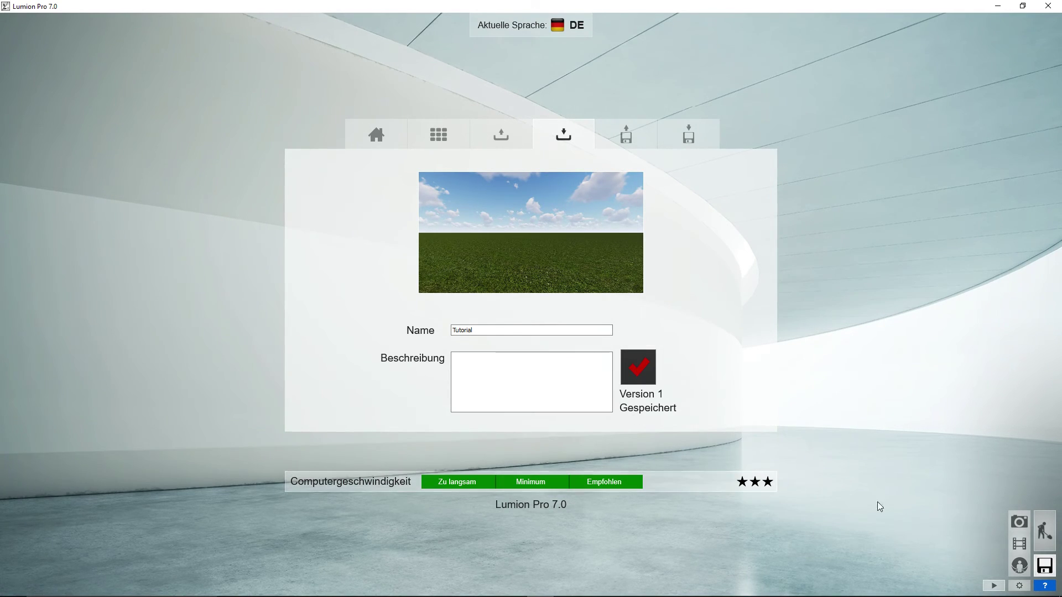
# - Return to Bauen mode to view the saved grassland scene in 3D
pyautogui.click(1045, 531)
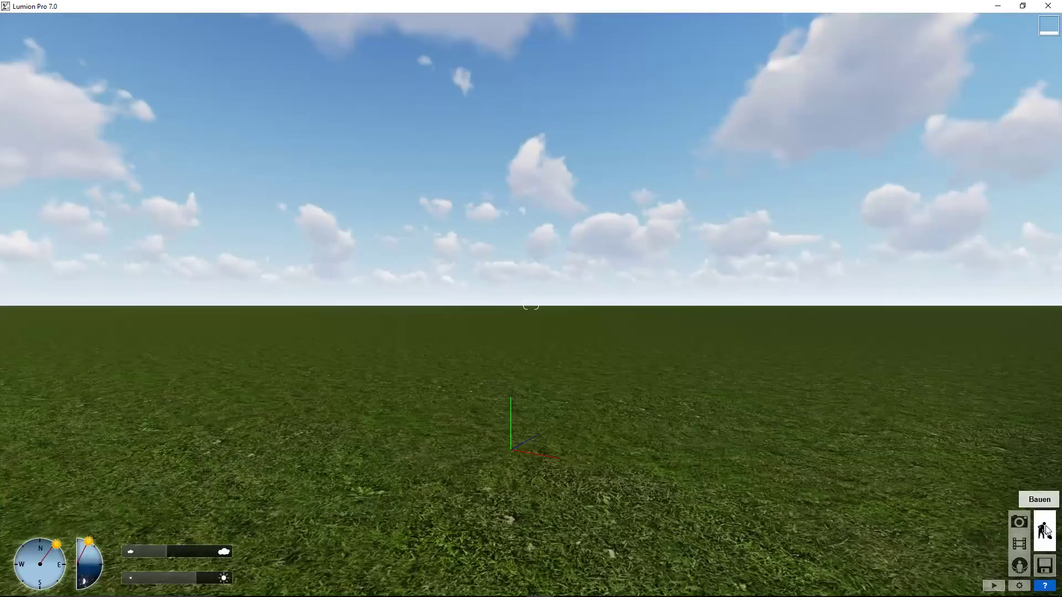